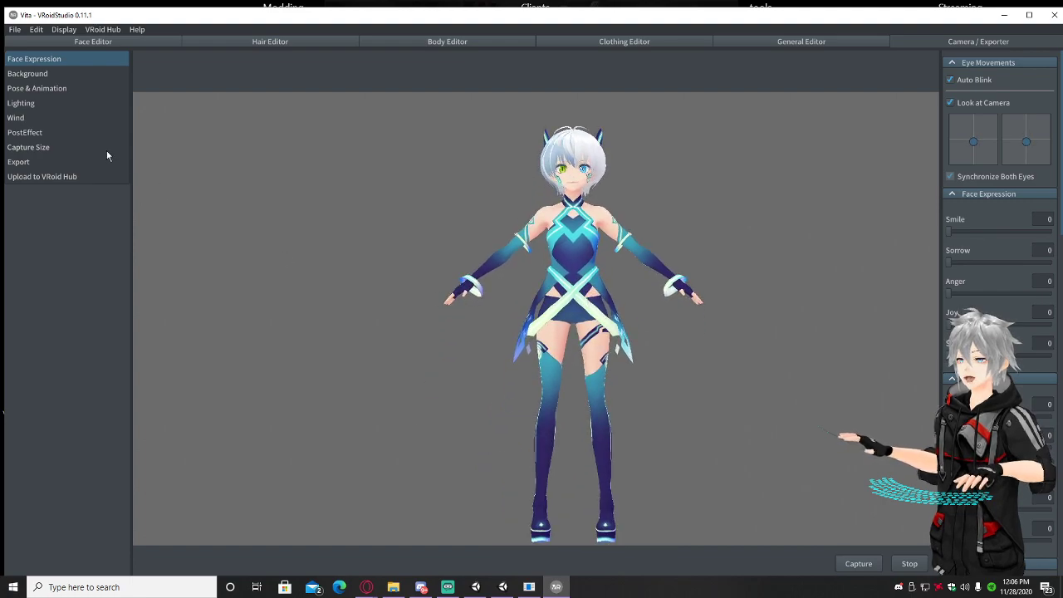
Step: Try high PostEffect antialiasing, turn it off, and show Vita's export stats (26138 triangles, 16 materials, 153 bones)
{"action": "left_click", "coordinate": [54, 132]}
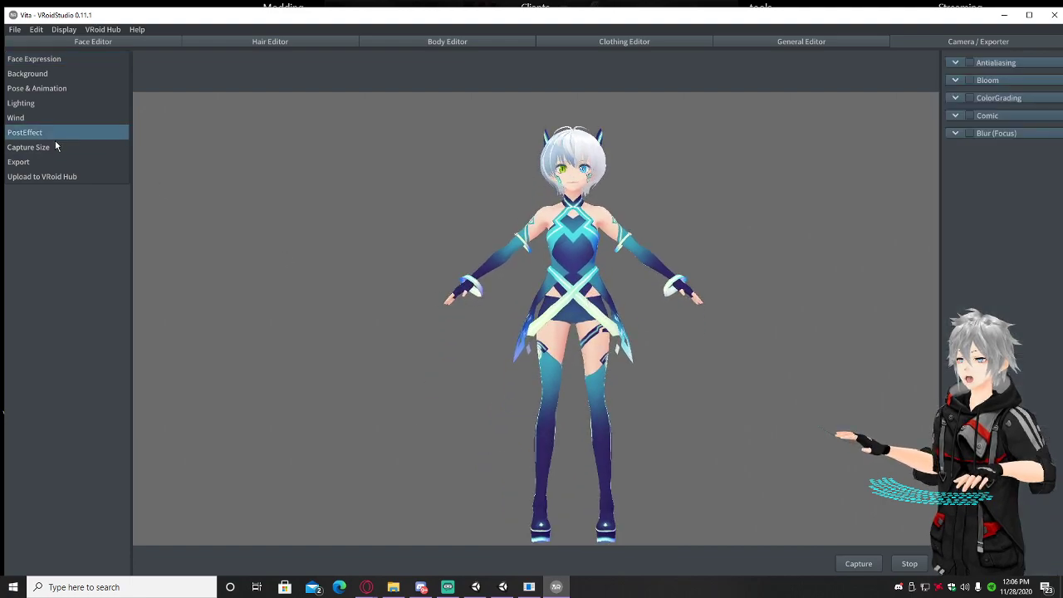
{"action": "left_click", "coordinate": [969, 62]}
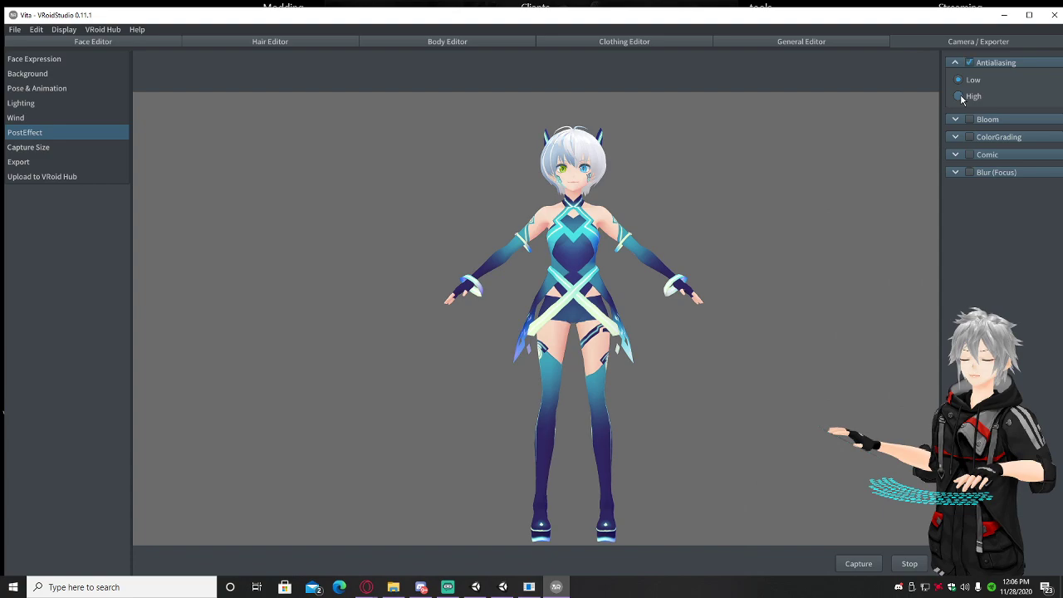
{"action": "left_click", "coordinate": [964, 95]}
{"action": "left_click", "coordinate": [957, 64]}
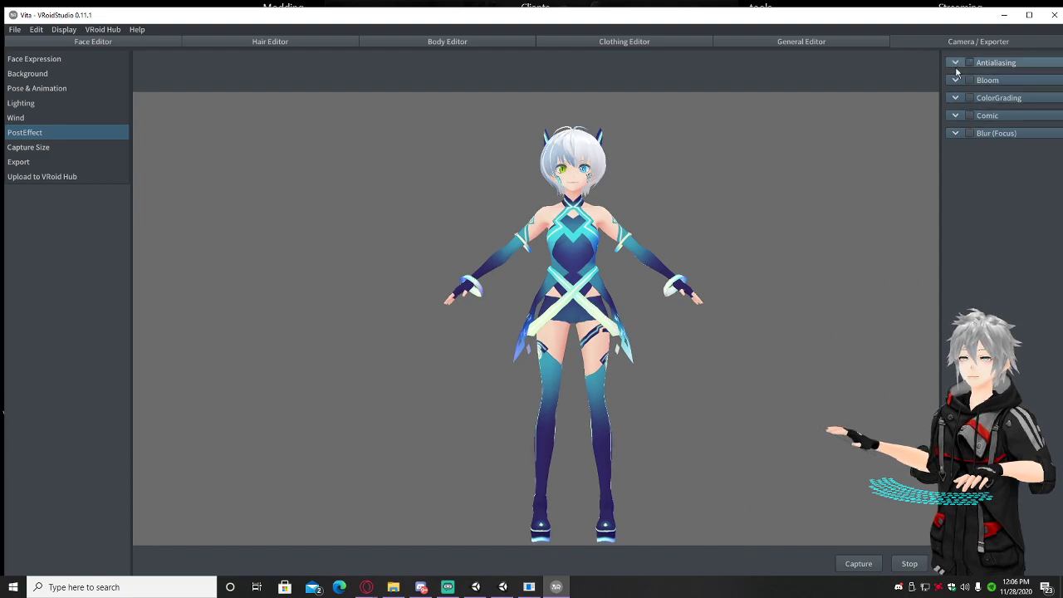
{"action": "left_click", "coordinate": [15, 162]}
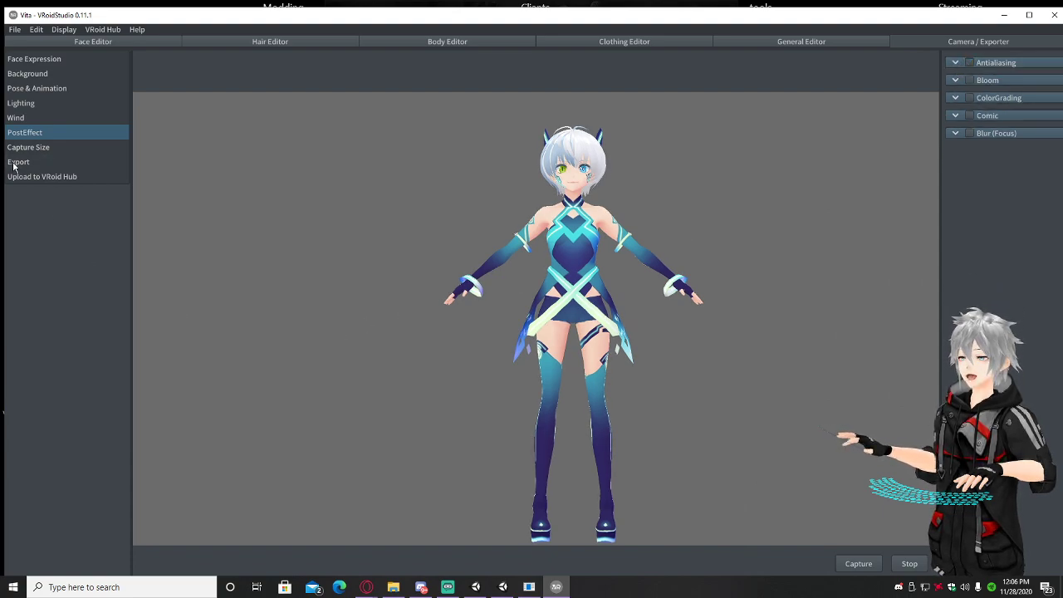
{"action": "mouse_move", "coordinate": [819, 254]}
{"action": "right_mouse_down"}
{"action": "mouse_move", "coordinate": [743, 249]}
{"action": "mouse_move", "coordinate": [815, 260]}
{"action": "mouse_move", "coordinate": [829, 247]}
{"action": "right_mouse_up"}
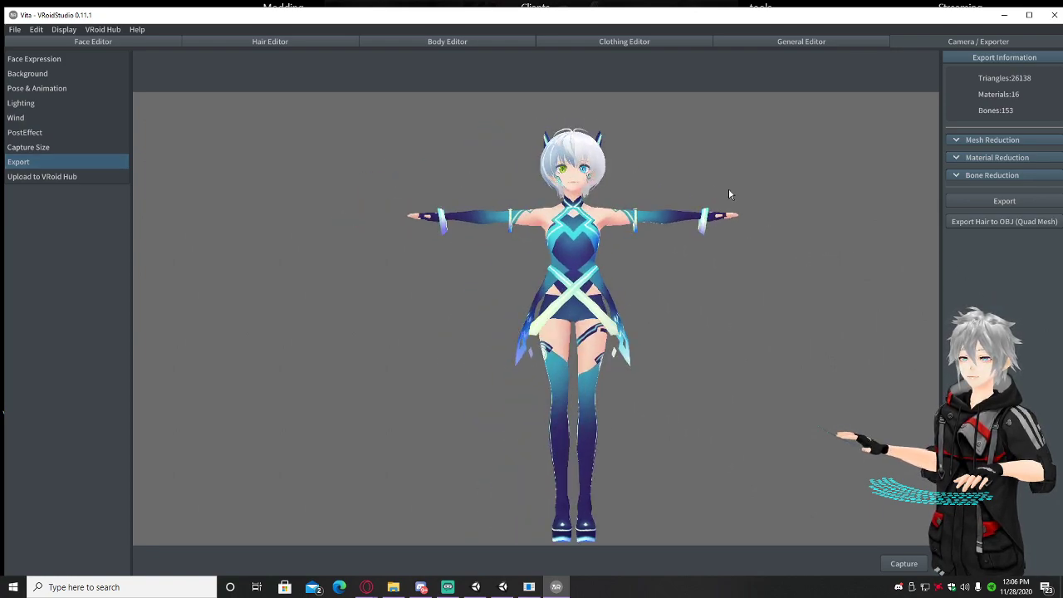
Step: Expand Material Reduction, keeping Material Count at None and Texture Quality at Original
{"action": "left_click", "coordinate": [970, 158]}
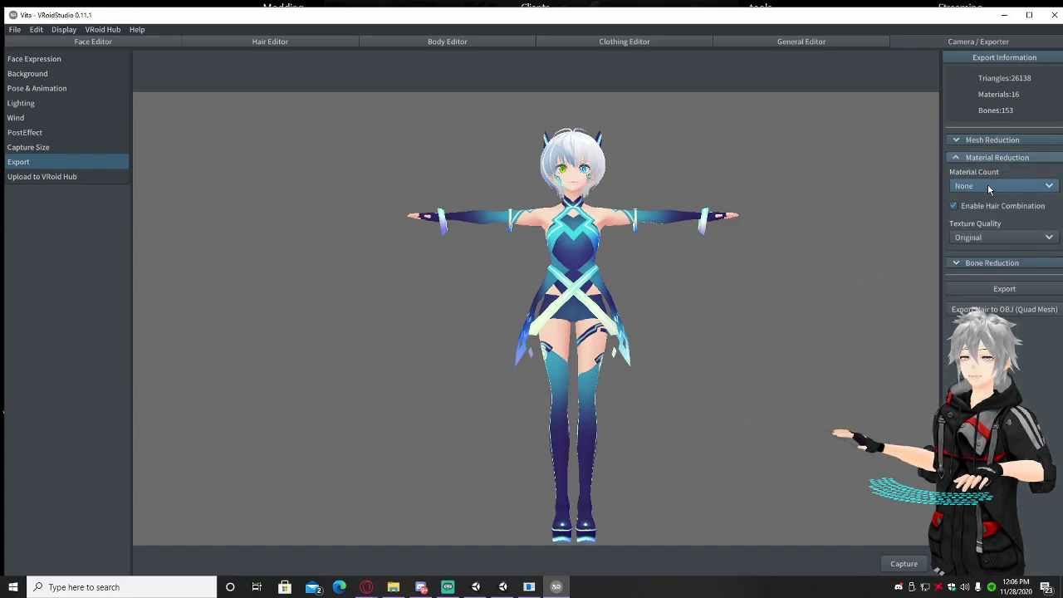
{"action": "left_click", "coordinate": [987, 186]}
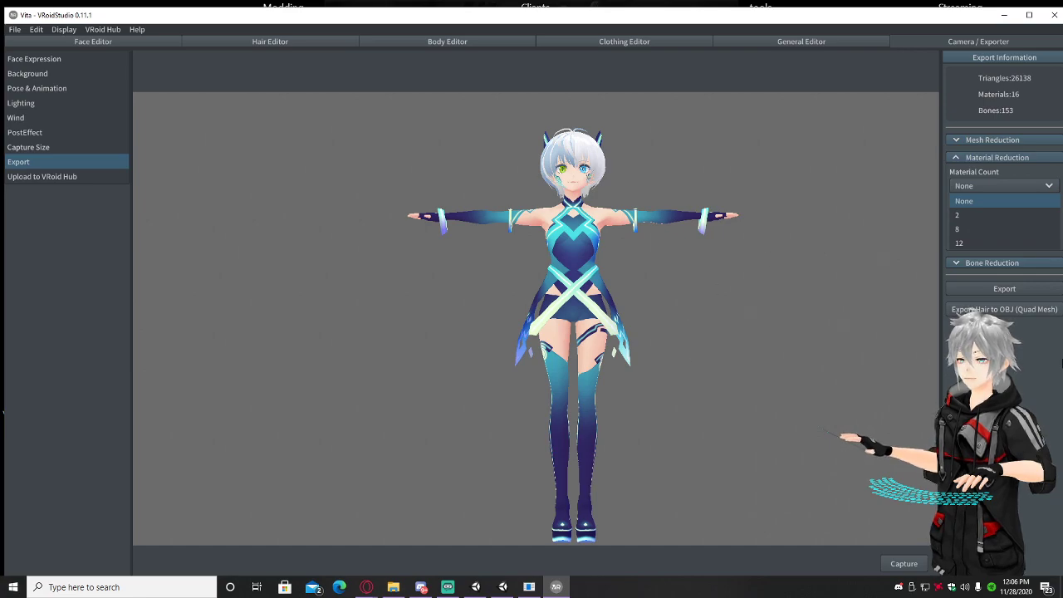
{"action": "left_click", "coordinate": [991, 201]}
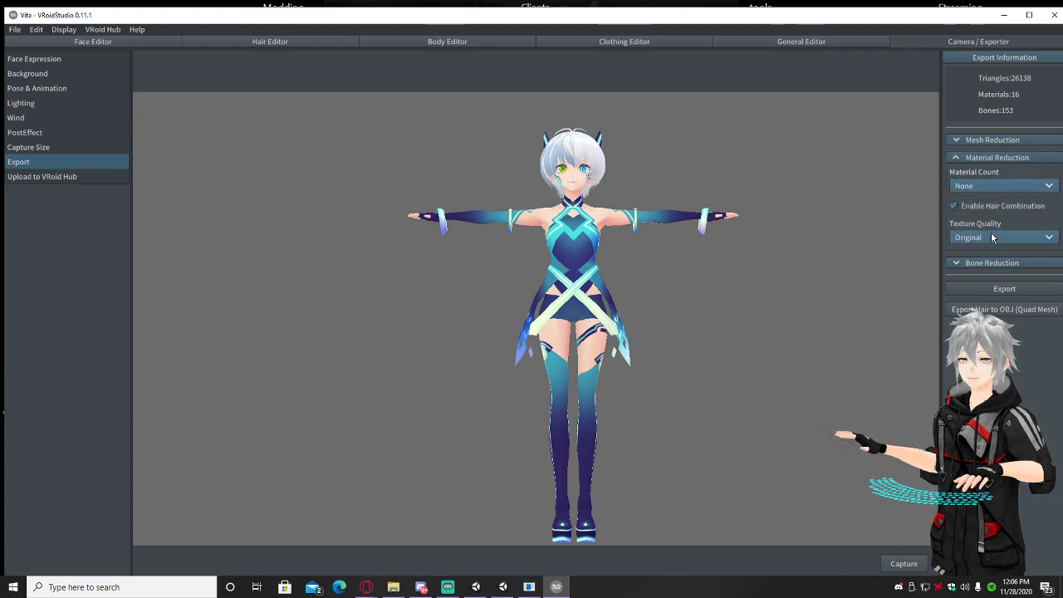
{"action": "left_click", "coordinate": [991, 238]}
{"action": "left_click", "coordinate": [1005, 236]}
{"action": "mouse_move", "coordinate": [823, 259]}
{"action": "right_mouse_down"}
{"action": "mouse_move", "coordinate": [775, 259]}
{"action": "mouse_move", "coordinate": [826, 258]}
{"action": "right_mouse_up"}
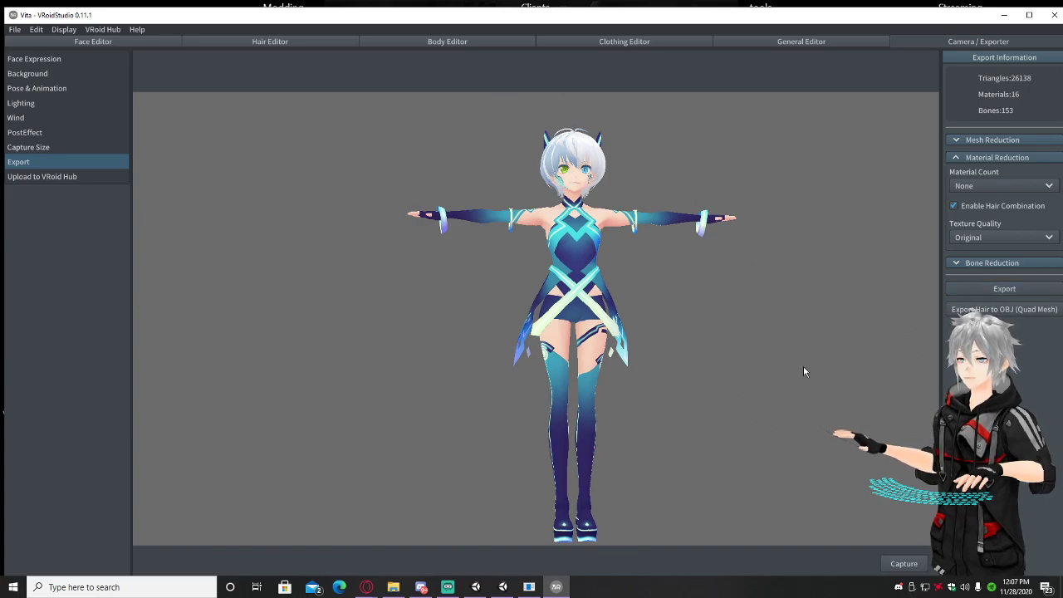
Step: Close VRoid Studio and the VRoidStudio folder window, repositioning the Vita.vrm icon on the desktop
{"action": "left_click", "coordinate": [1054, 19]}
{"action": "left_click", "coordinate": [281, 191]}
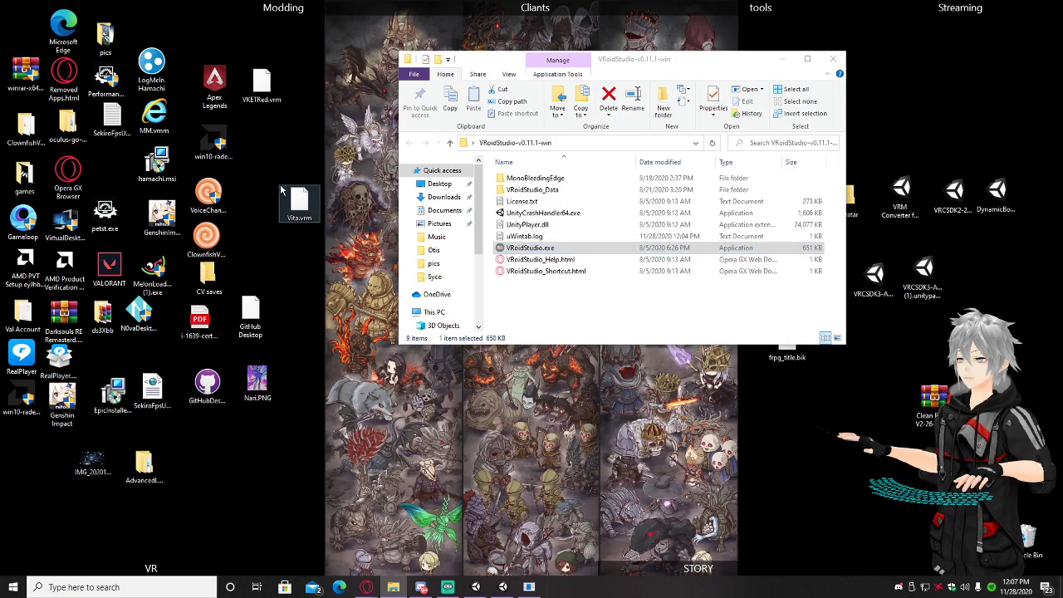
{"action": "mouse_move", "coordinate": [301, 217]}
{"action": "left_mouse_down"}
{"action": "mouse_move", "coordinate": [309, 224]}
{"action": "mouse_move", "coordinate": [285, 179]}
{"action": "mouse_move", "coordinate": [295, 212]}
{"action": "mouse_move", "coordinate": [287, 217]}
{"action": "left_mouse_up"}
{"action": "left_click", "coordinate": [277, 279]}
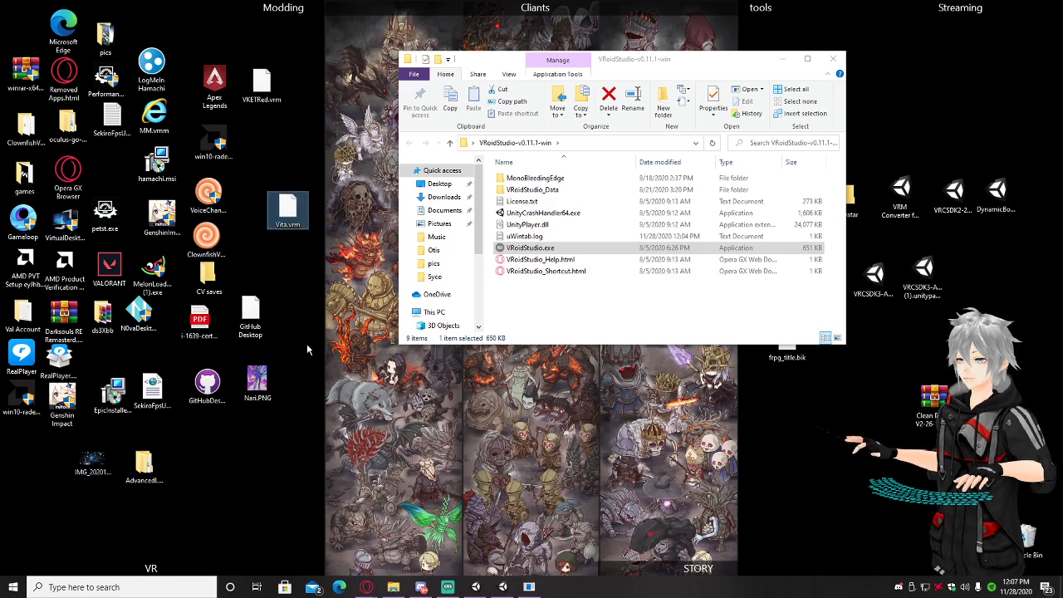
{"action": "left_click", "coordinate": [831, 59]}
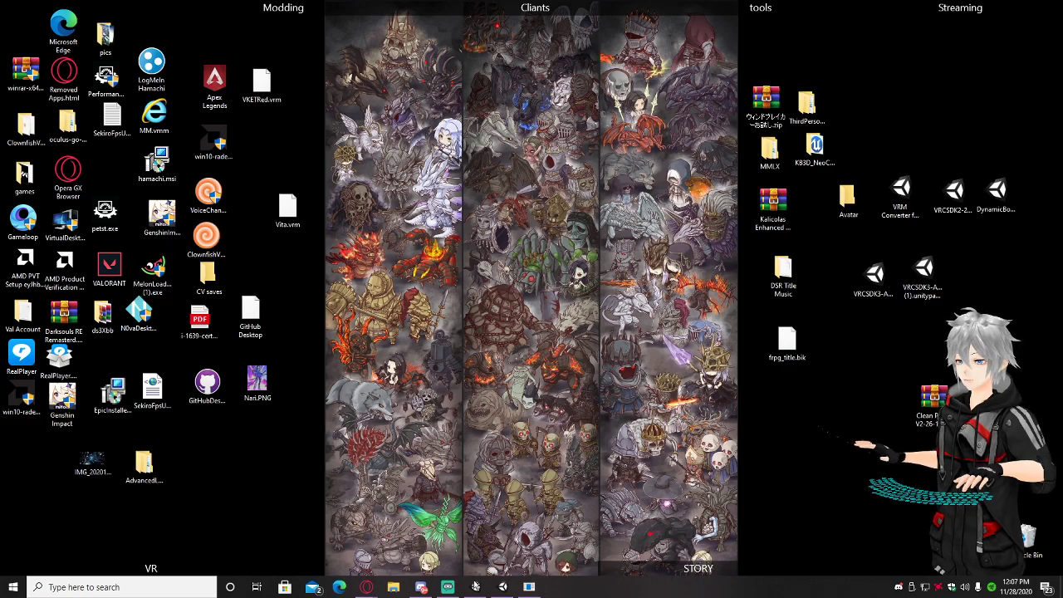
Step: Return to Unity's Vroid demo project with DynamicBone, VRCSDK, UniVRM and VRMConverterForVRChat in Assets
{"action": "mouse_move", "coordinate": [475, 586]}
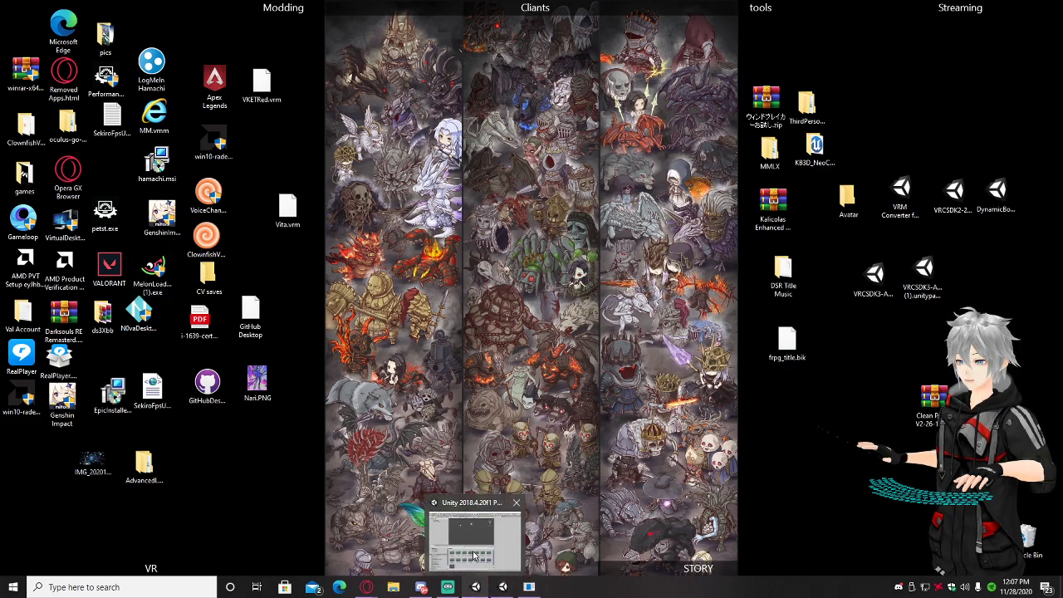
{"action": "left_click", "coordinate": [475, 555]}
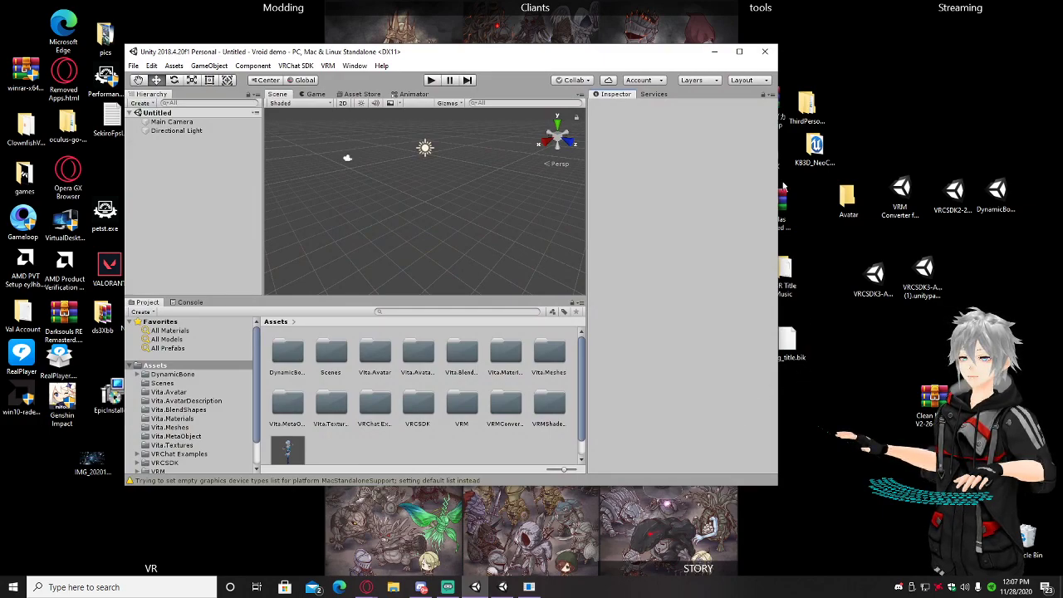
{"action": "left_click", "coordinate": [904, 200]}
{"action": "left_click", "coordinate": [984, 208]}
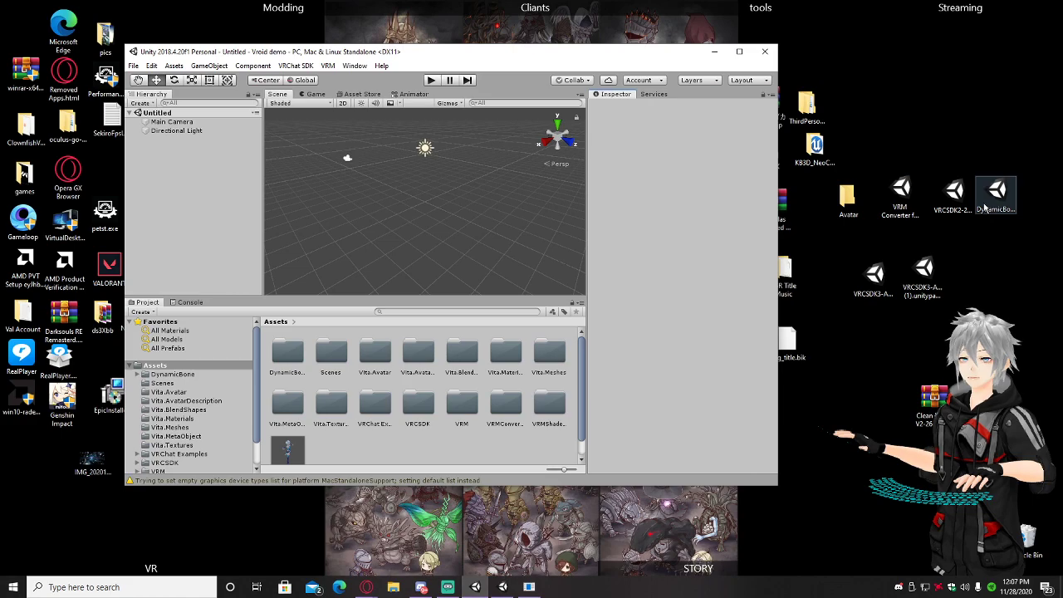
{"action": "left_click", "coordinate": [905, 218]}
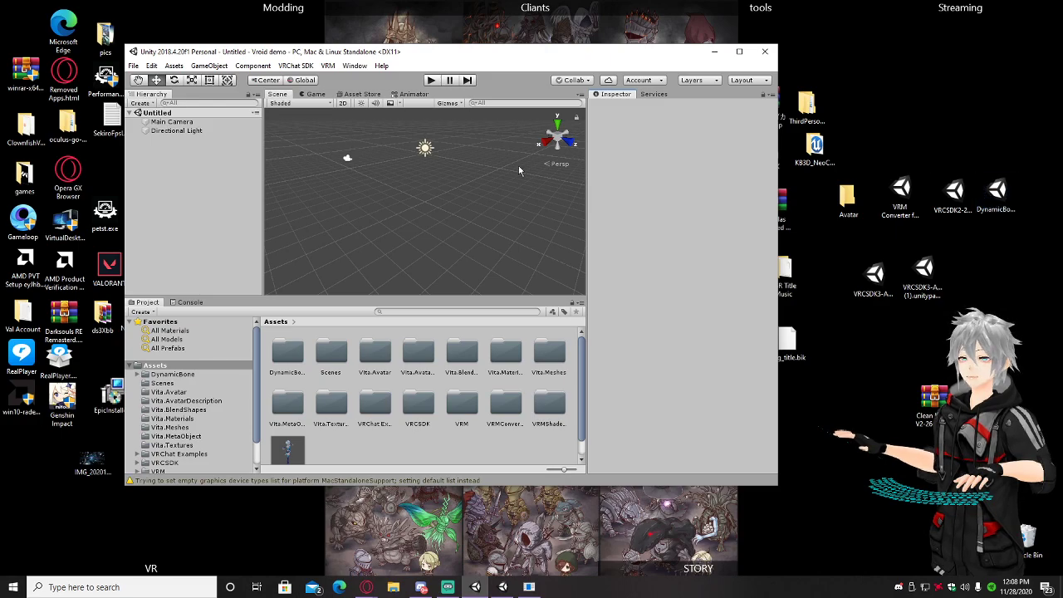
{"action": "scroll", "coordinate": [400, 430], "scroll_direction": "down", "scroll_amount": 1}
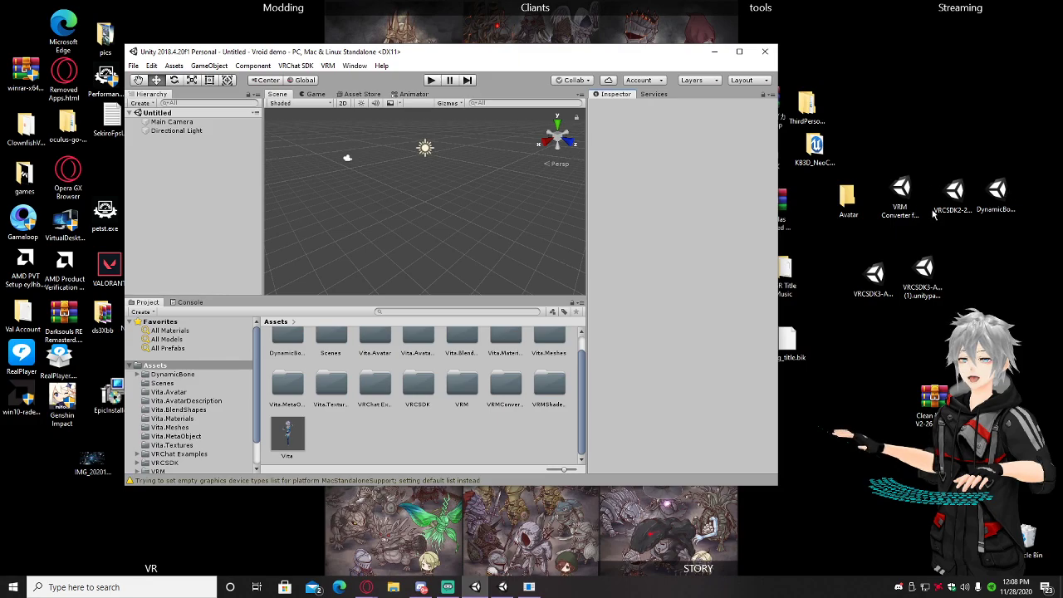
{"action": "scroll", "coordinate": [515, 384], "scroll_direction": "up", "scroll_amount": 1}
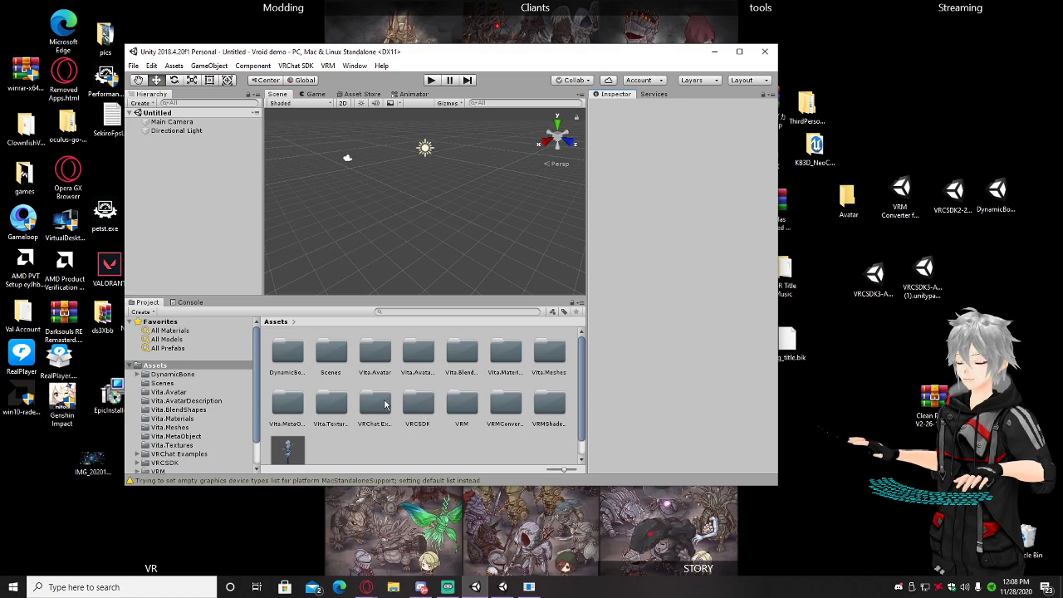
{"action": "scroll", "coordinate": [384, 404], "scroll_direction": "down", "scroll_amount": 1}
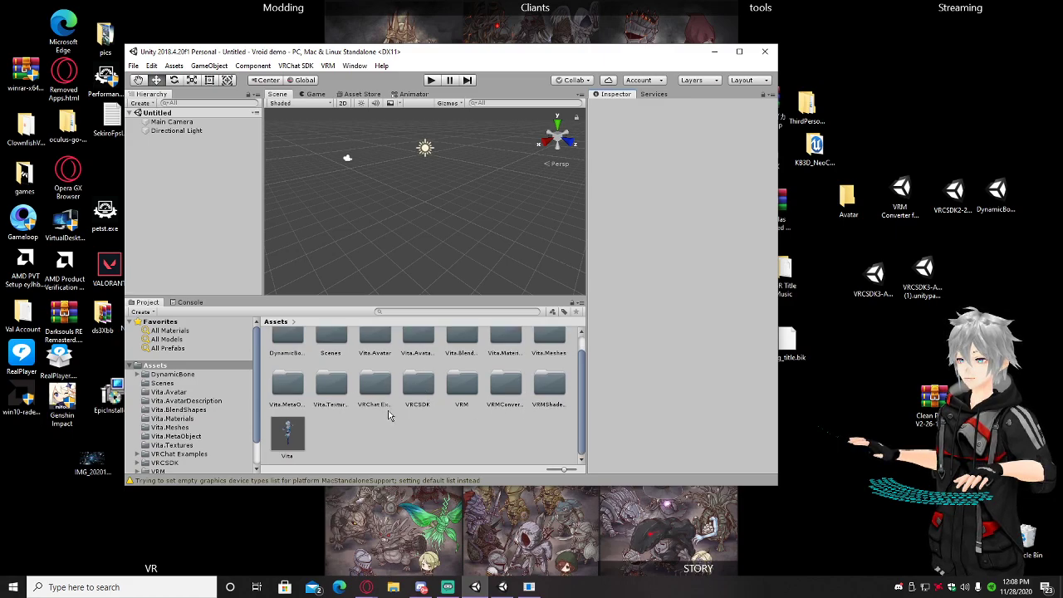
Step: Import Vita.vrm from the Desktop through VRM > UniVRM-0.57.1 > Import
{"action": "left_click", "coordinate": [327, 66]}
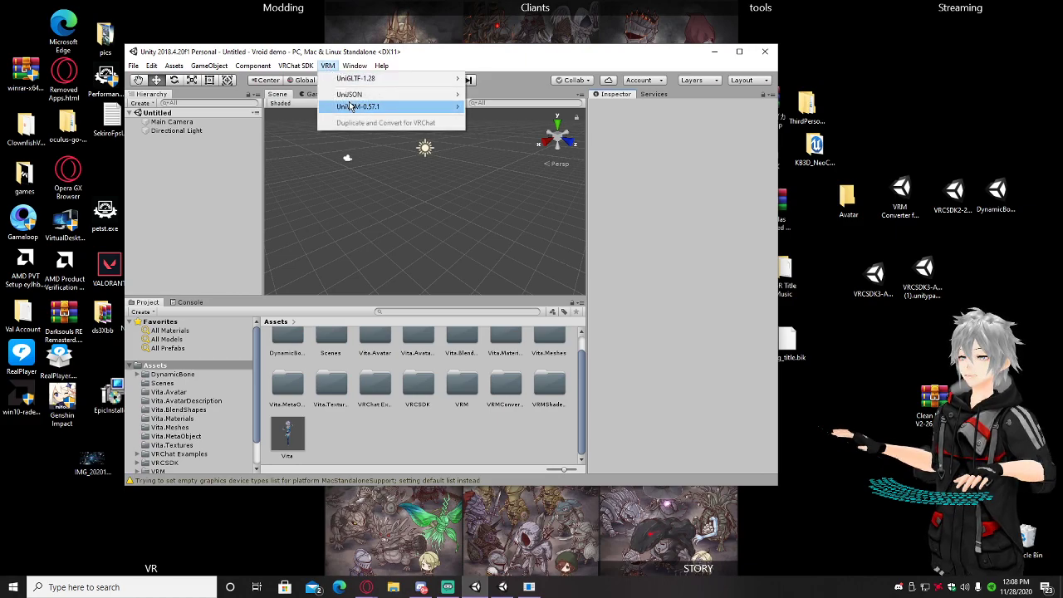
{"action": "mouse_move", "coordinate": [352, 107]}
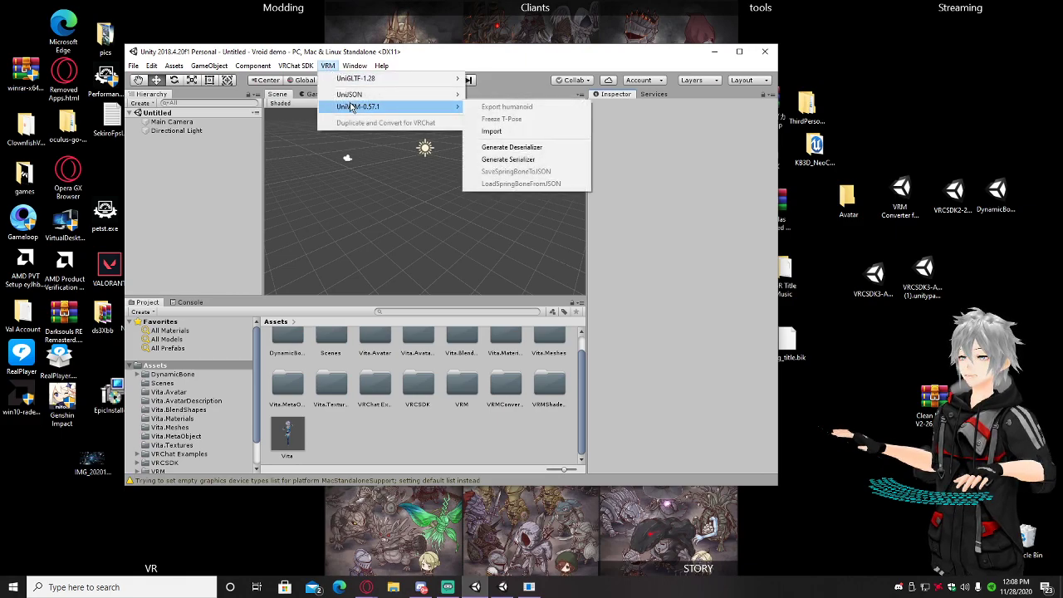
{"action": "left_click", "coordinate": [509, 133]}
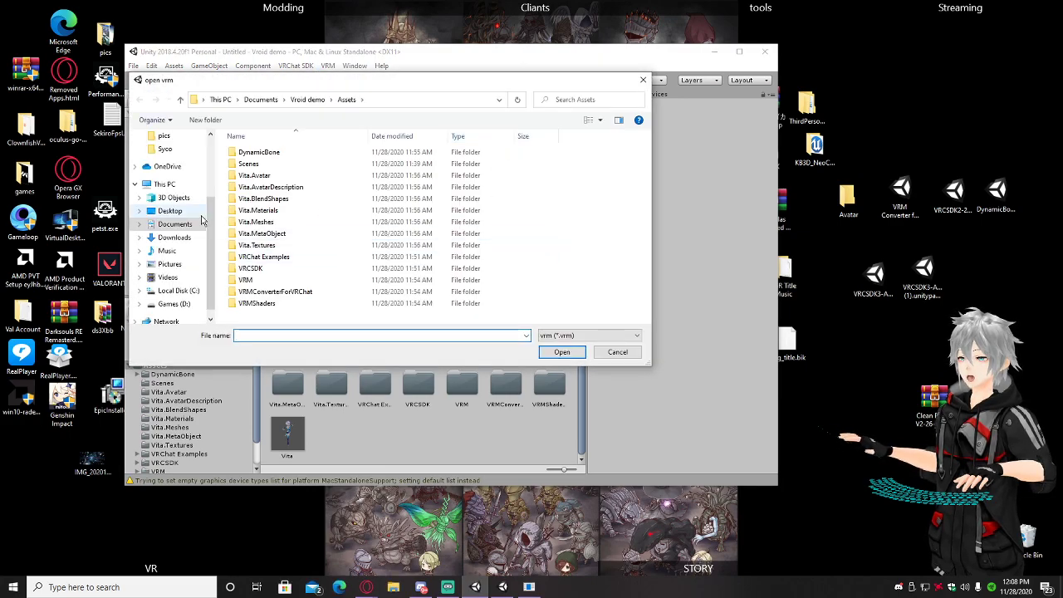
{"action": "left_click", "coordinate": [169, 211]}
{"action": "scroll", "coordinate": [286, 287], "scroll_direction": "down", "scroll_amount": 6}
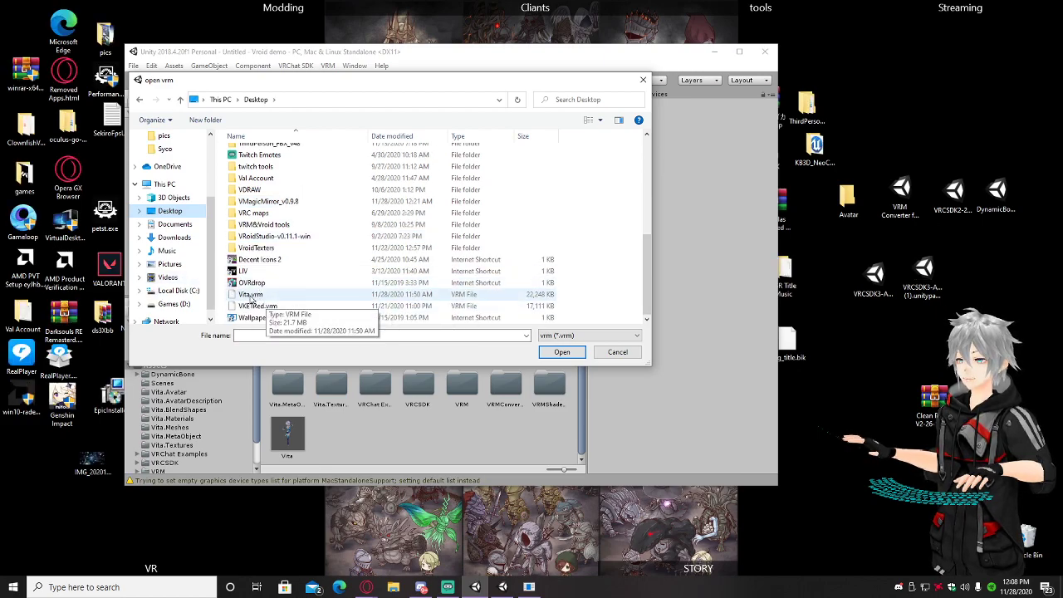
{"action": "double_click", "coordinate": [248, 295]}
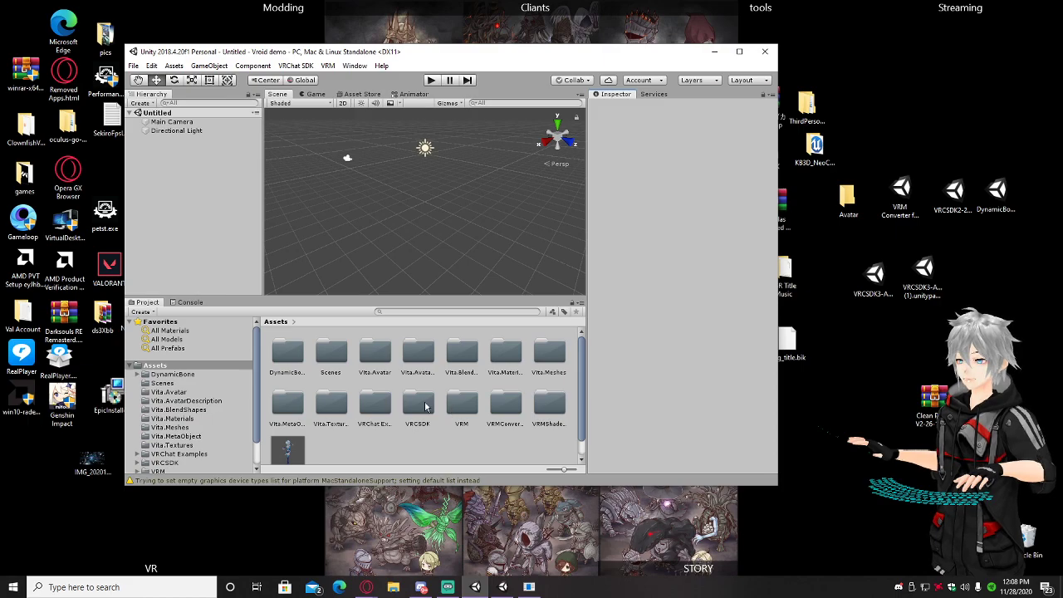
Step: Select the Vita prefab to show its VRM Meta (title bob, exporter VRoidStudio-0.11.1), then bring up the VRM menu
{"action": "scroll", "coordinate": [431, 405], "scroll_direction": "down", "scroll_amount": 1}
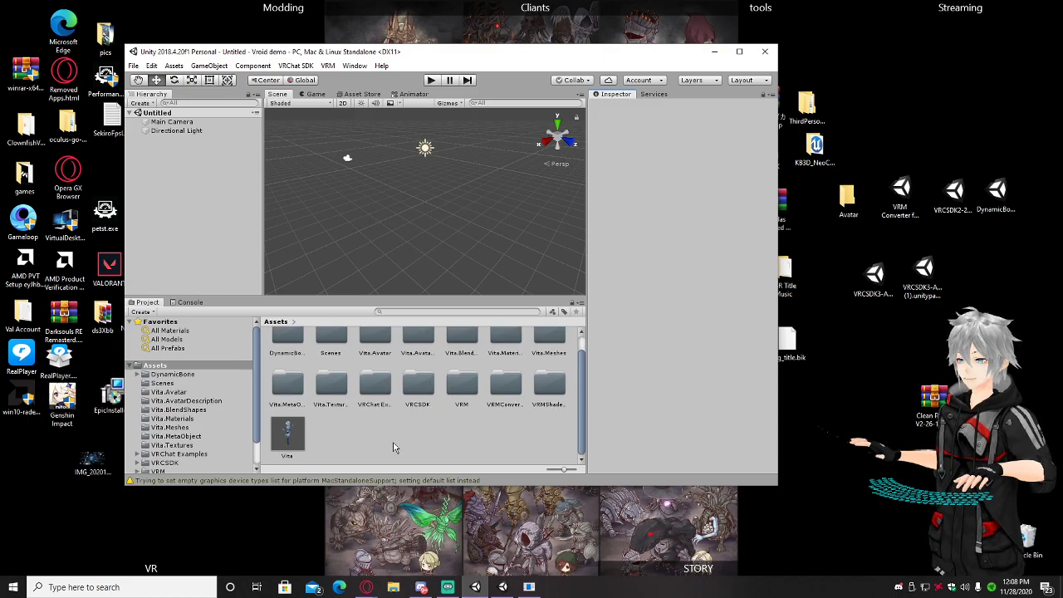
{"action": "scroll", "coordinate": [393, 448], "scroll_direction": "up", "scroll_amount": 1}
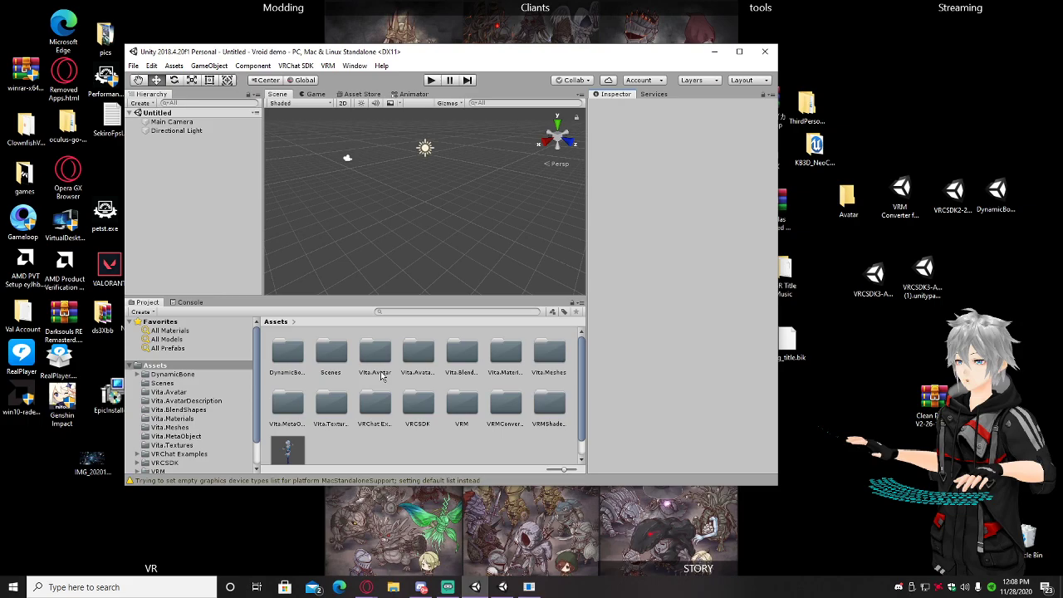
{"action": "scroll", "coordinate": [365, 382], "scroll_direction": "down", "scroll_amount": 1}
{"action": "left_click", "coordinate": [292, 439]}
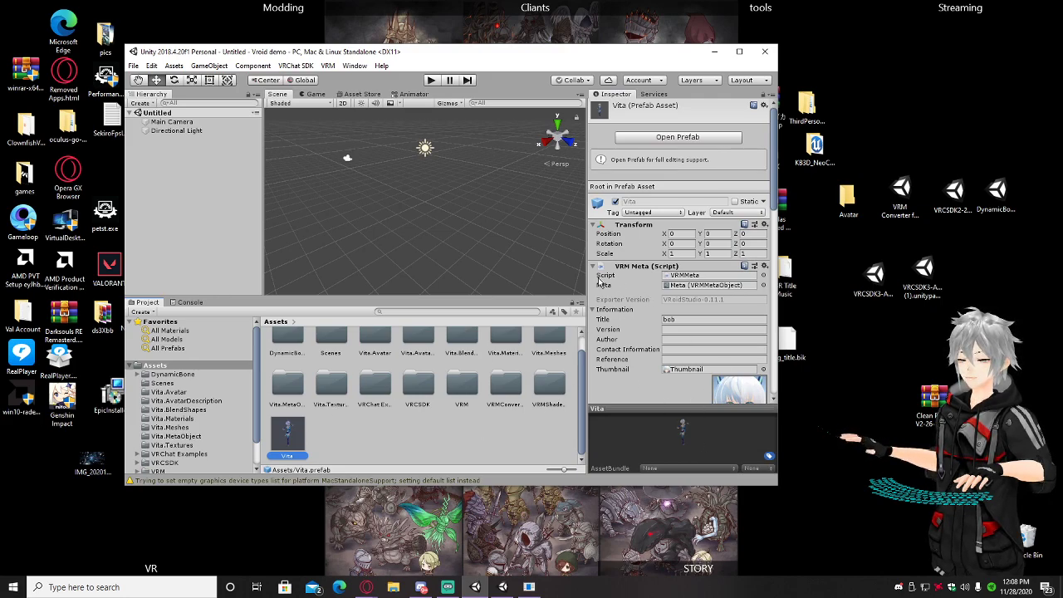
{"action": "left_click", "coordinate": [328, 67]}
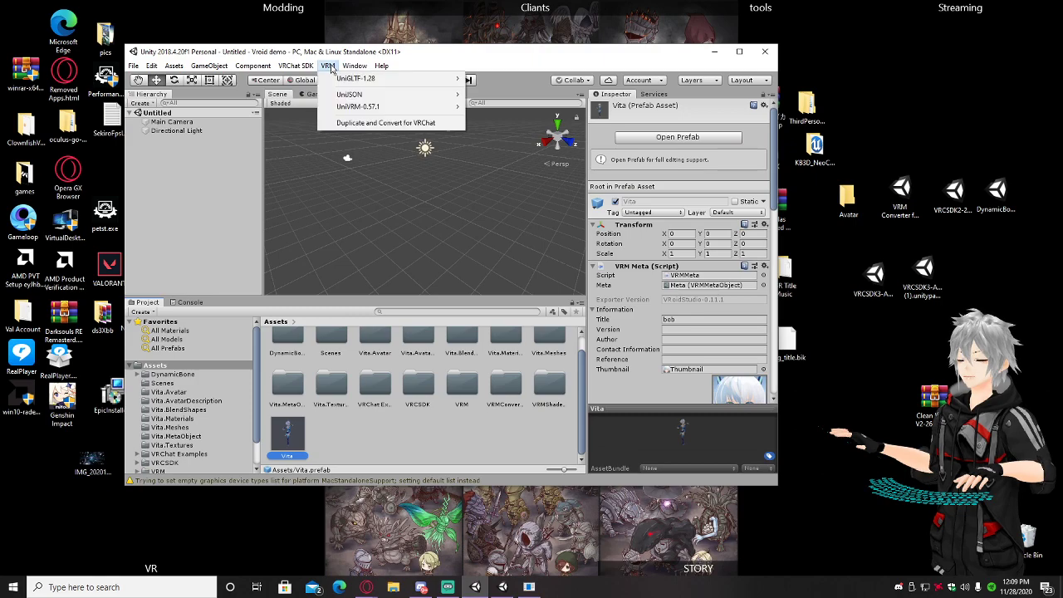
Step: Launch Duplicate and Convert for VRChat, disable eye movement, and convert spring bones with collider groups
{"action": "left_click", "coordinate": [357, 123]}
{"action": "left_click_drag", "start_coordinate": [615, 81], "coordinate": [505, 91]}
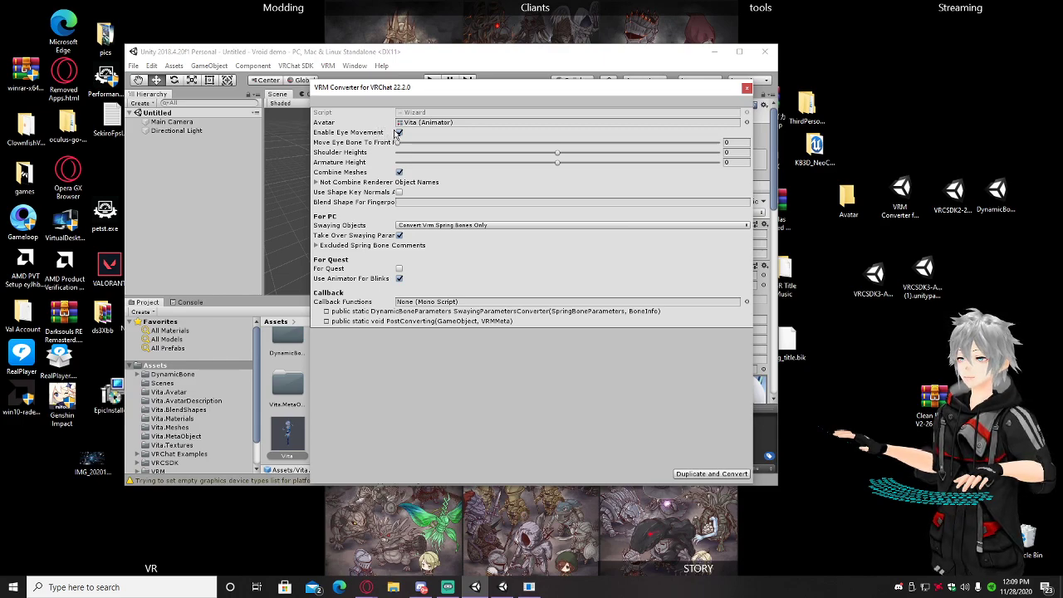
{"action": "left_click", "coordinate": [400, 133]}
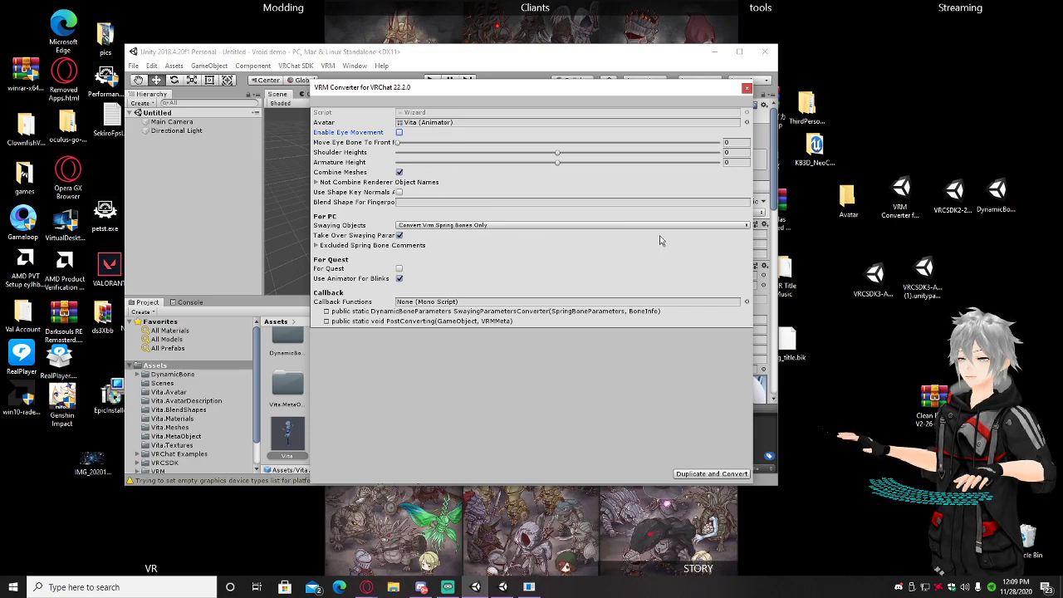
{"action": "left_click", "coordinate": [482, 226]}
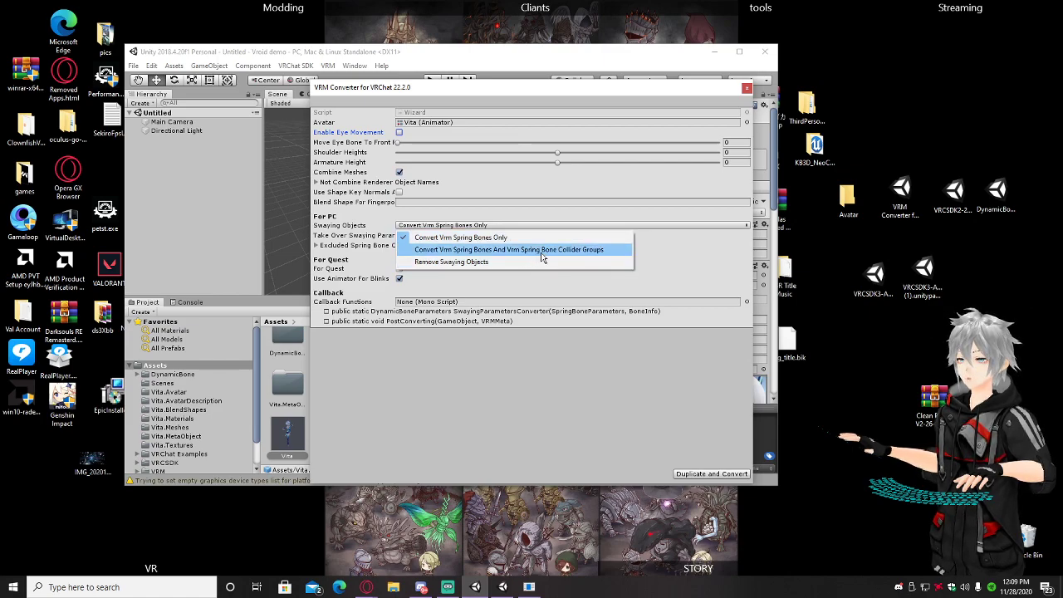
{"action": "left_click", "coordinate": [504, 250]}
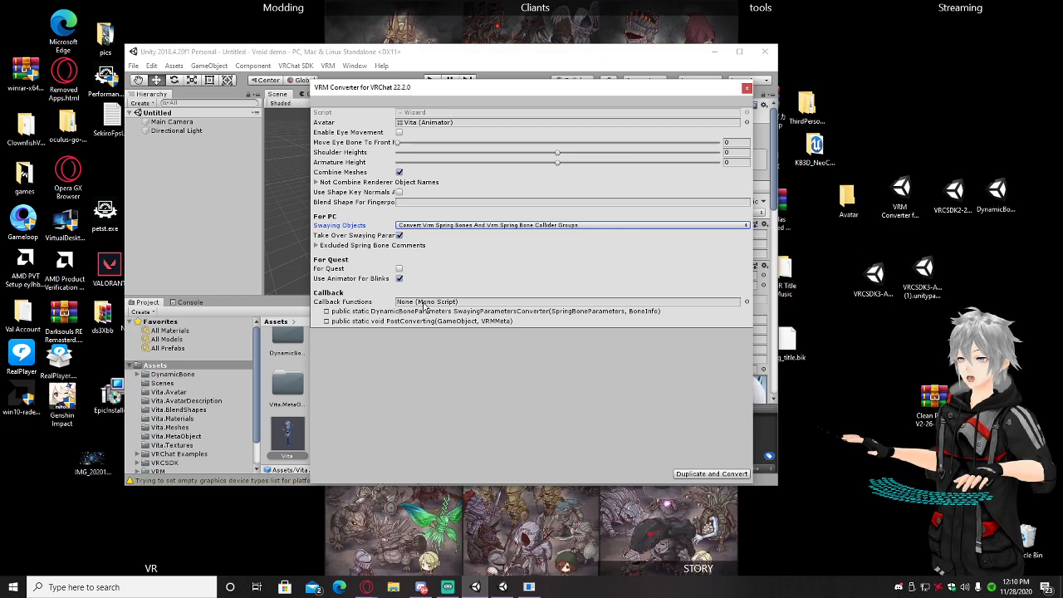
{"action": "left_click", "coordinate": [746, 302]}
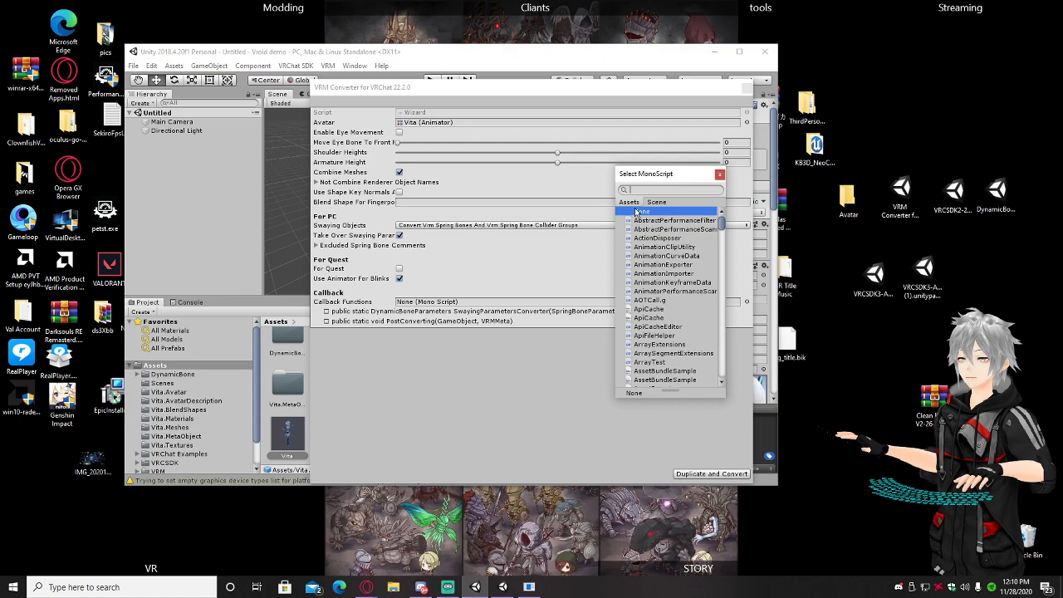
Step: Pick DynamicBoneCollider as the callback script via a 'dyn' search and run Duplicate and Convert
{"action": "type", "text": "dyn"}
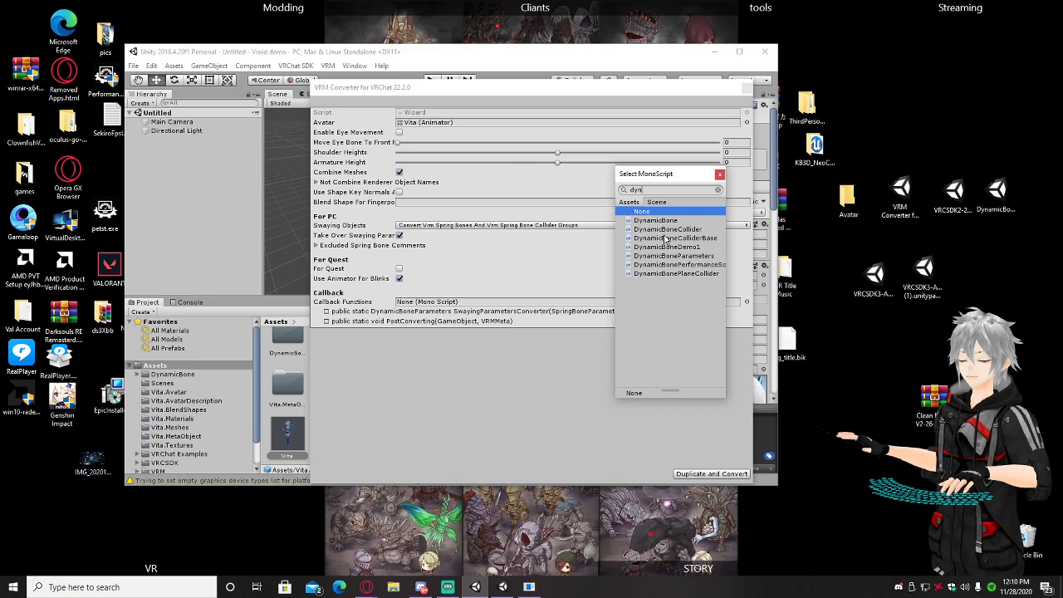
{"action": "double_click", "coordinate": [669, 229]}
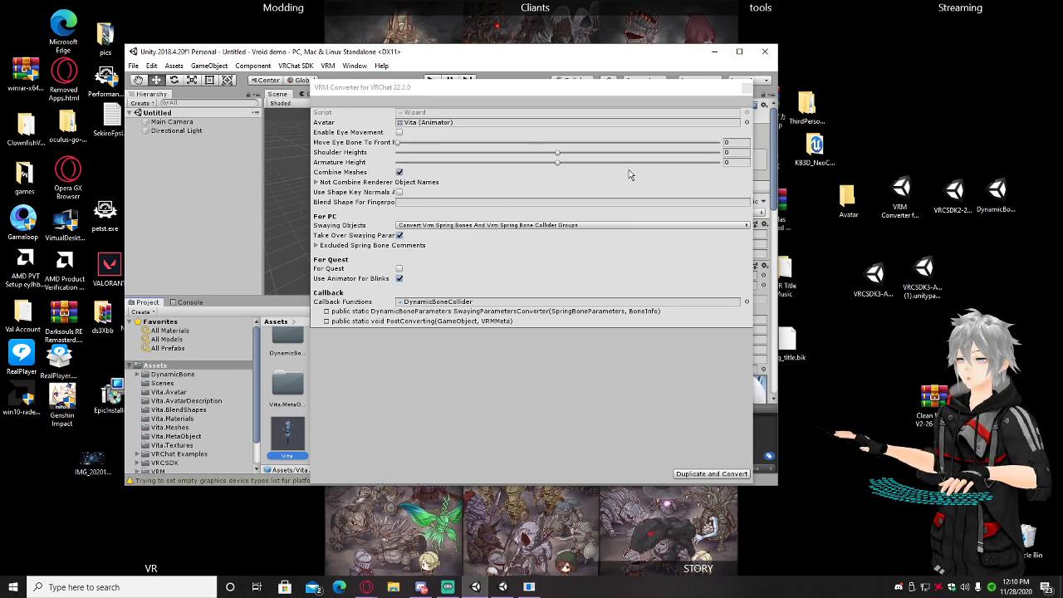
{"action": "left_click", "coordinate": [734, 474]}
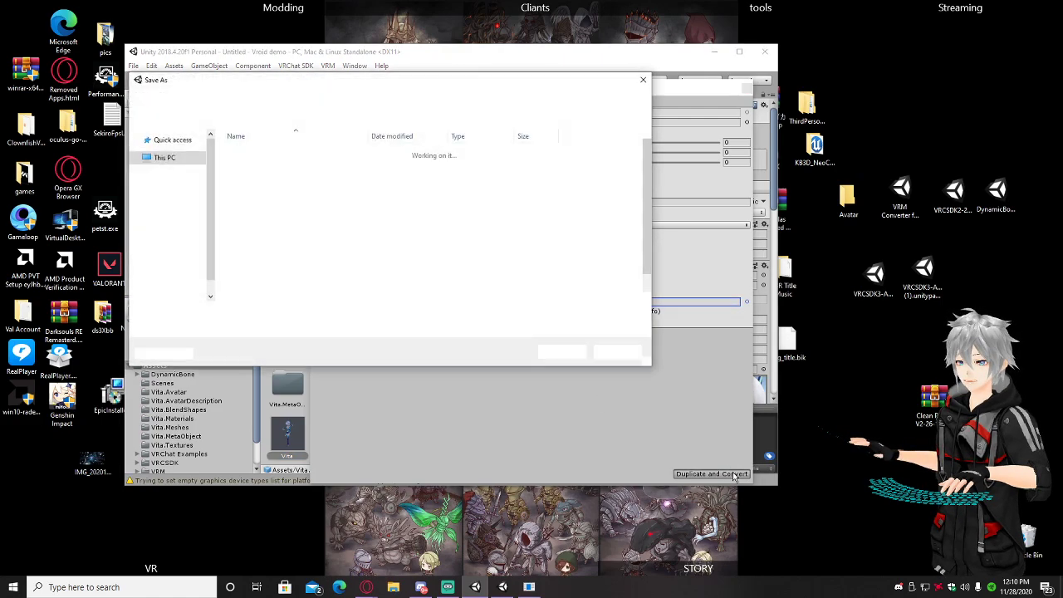